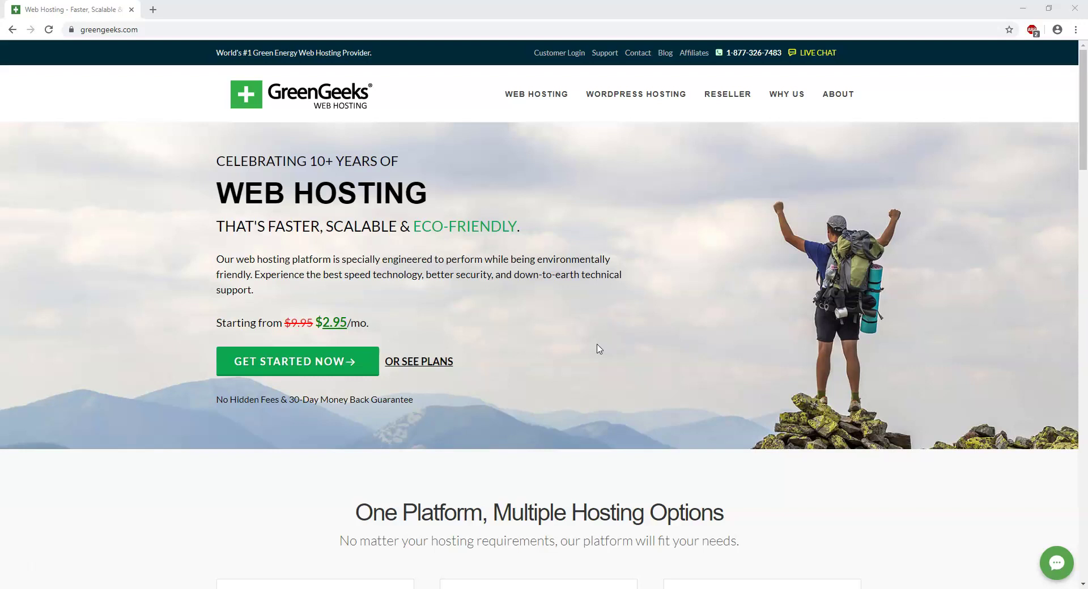
- Bring up the WordPress Hosting Ecosite pricing: Lite $2.95, Pro $5.95, Premium $11.95 per month
click(639, 102)
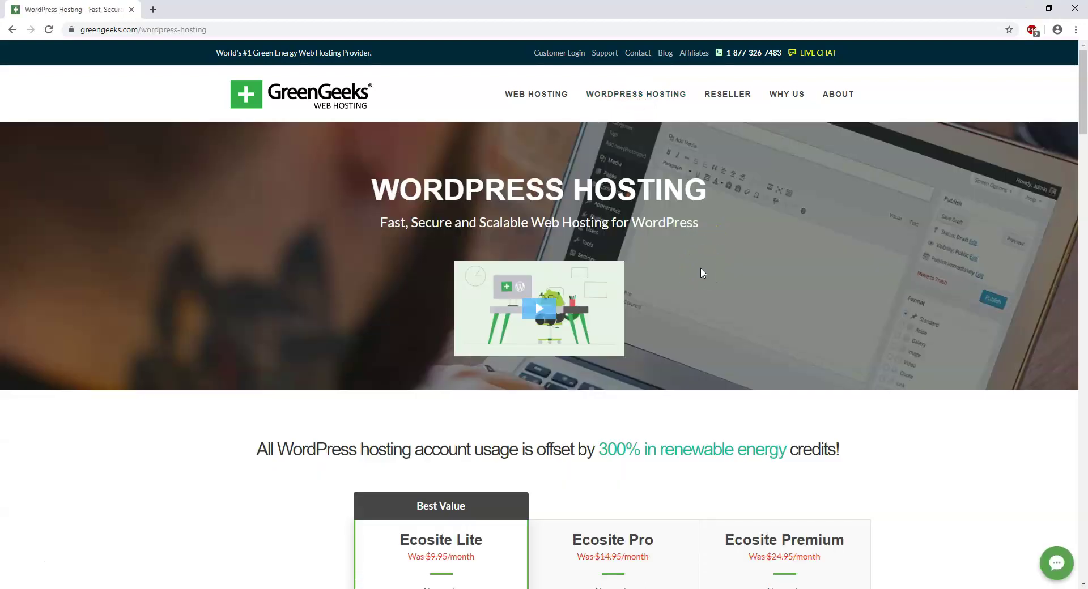
scroll(723, 265, down, 6)
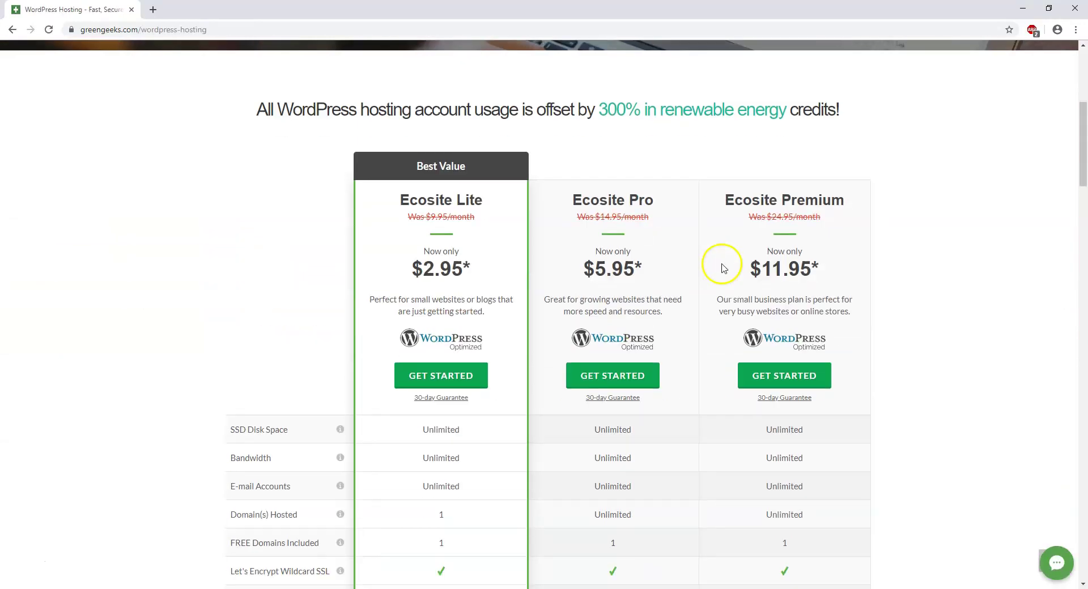
scroll(723, 265, down, 1)
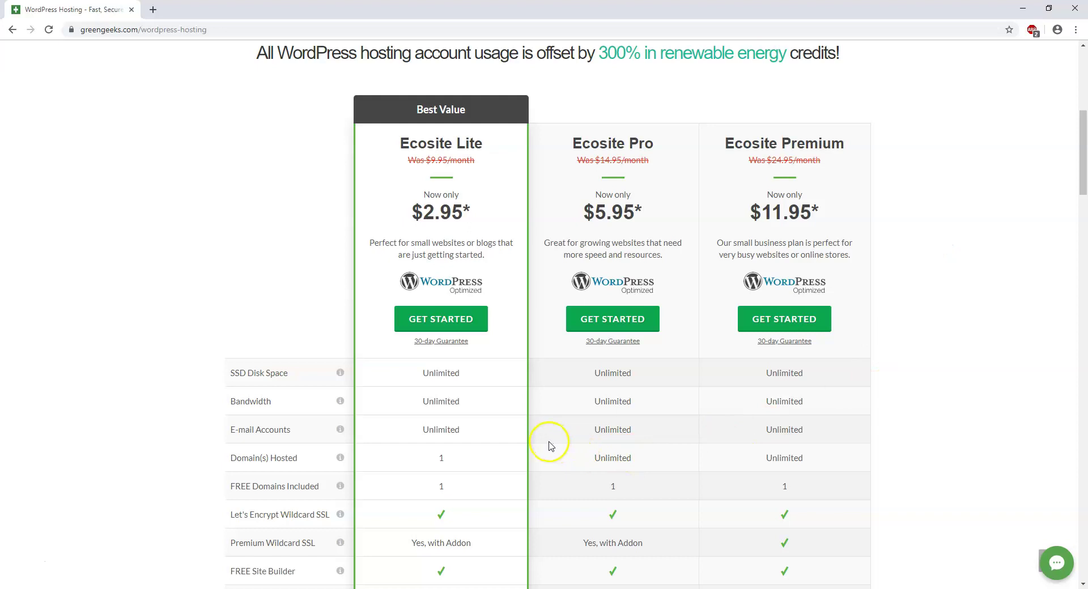
scroll(536, 438, down, 1)
scroll(536, 438, down, 1)
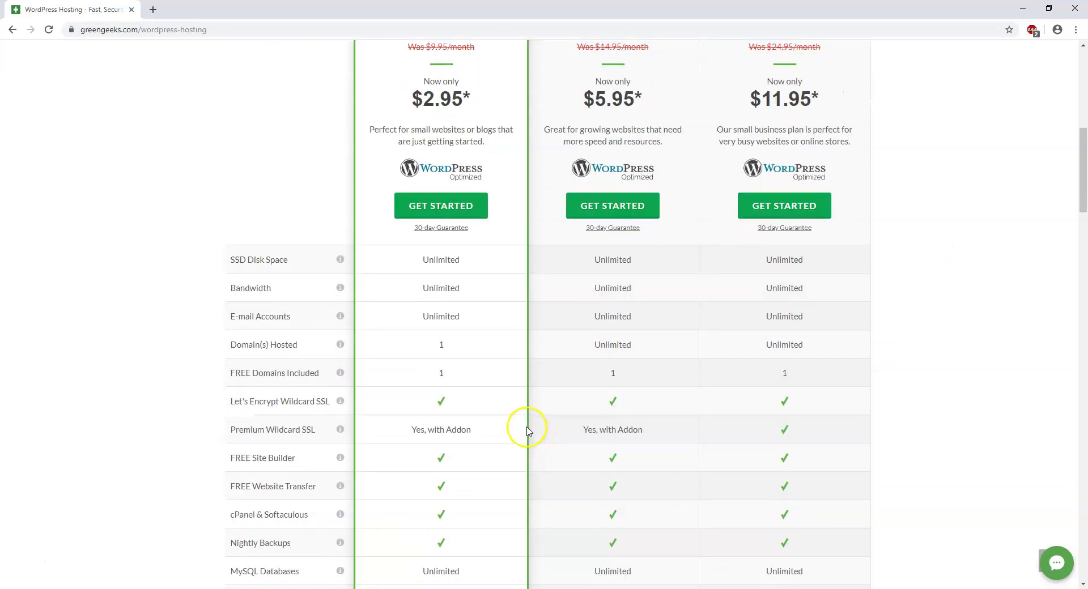
mouse_move(253, 344)
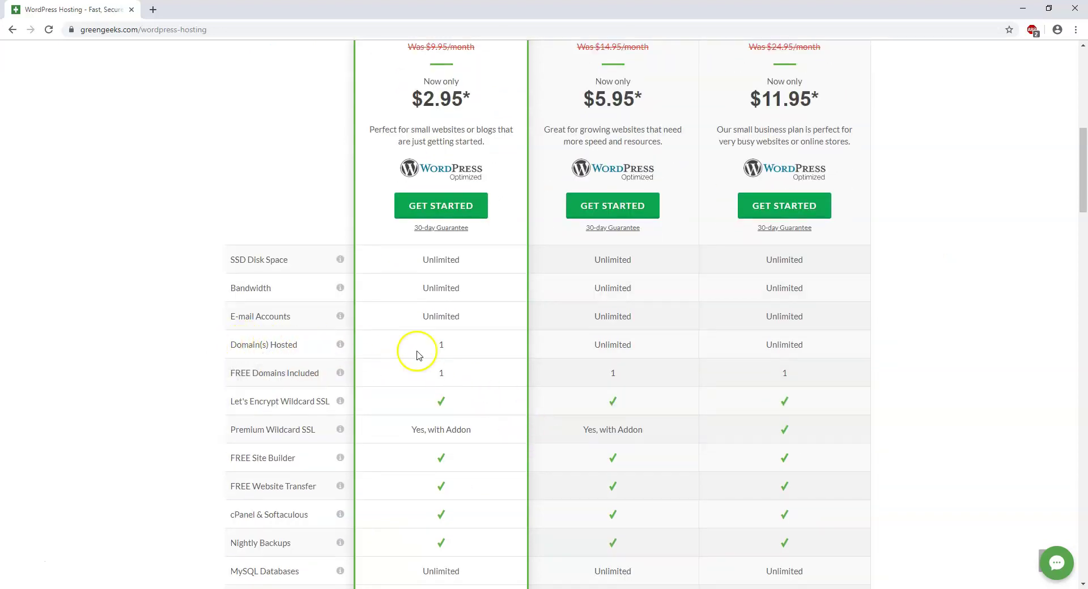
scroll(444, 349, up, 2)
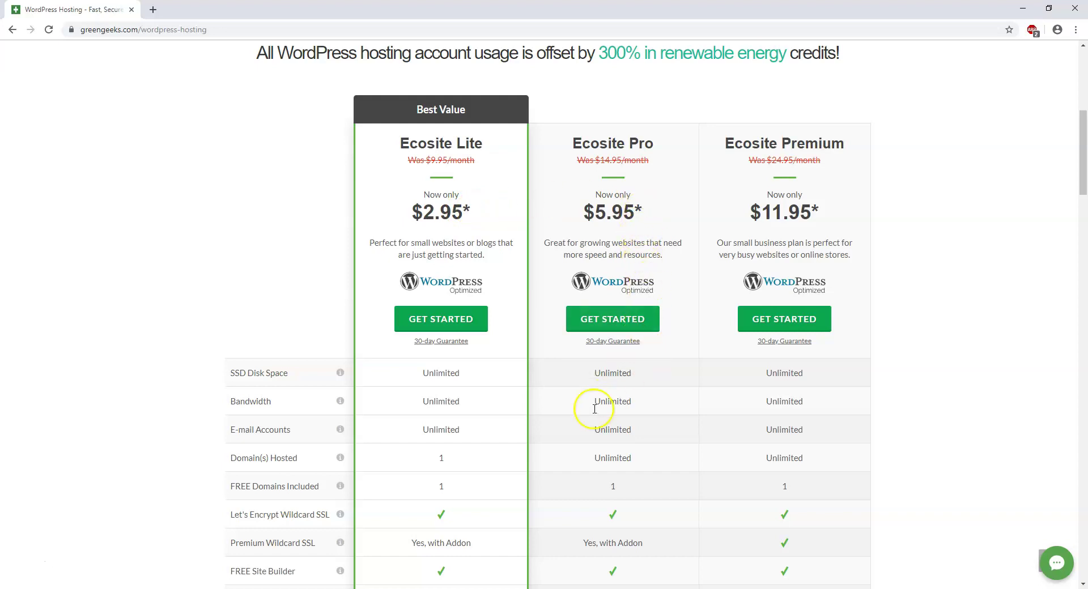
- Order Ecosite Lite and confirm the suggested .com domain is available to register
click(446, 321)
click(279, 285)
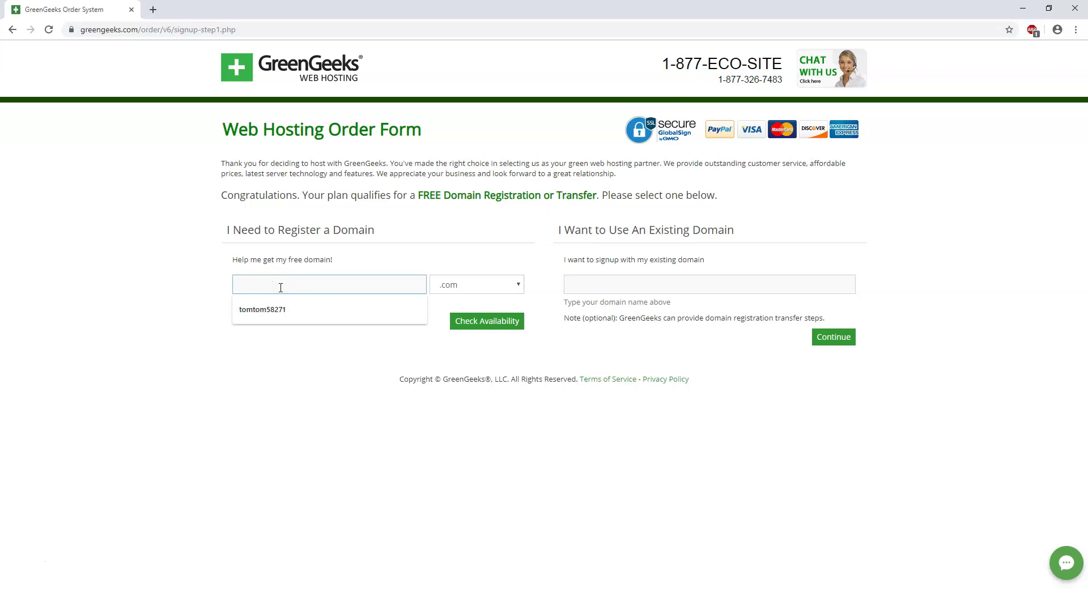
click(271, 313)
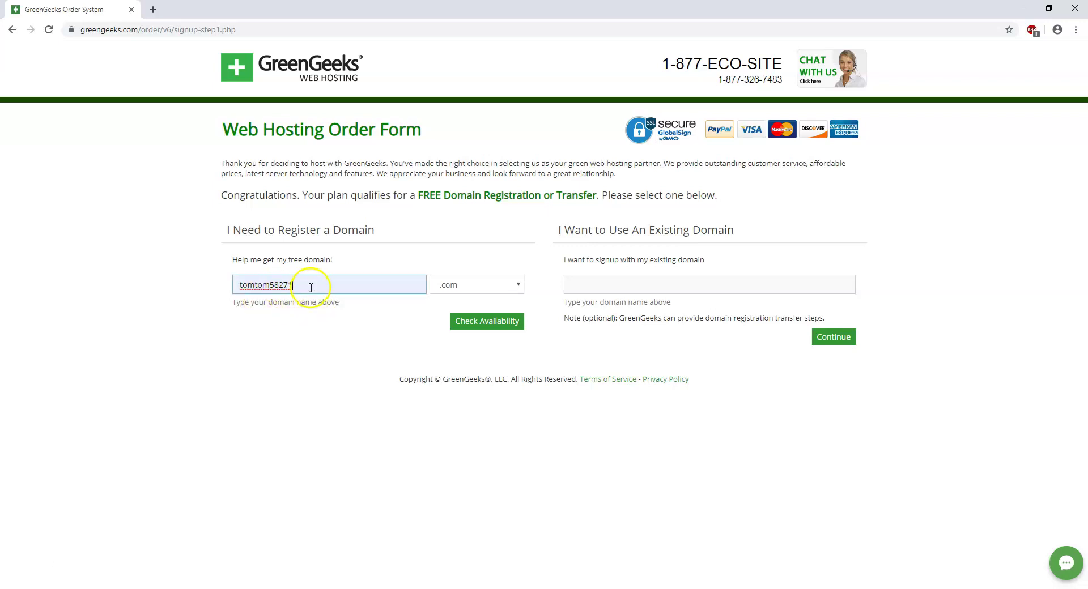
click(495, 326)
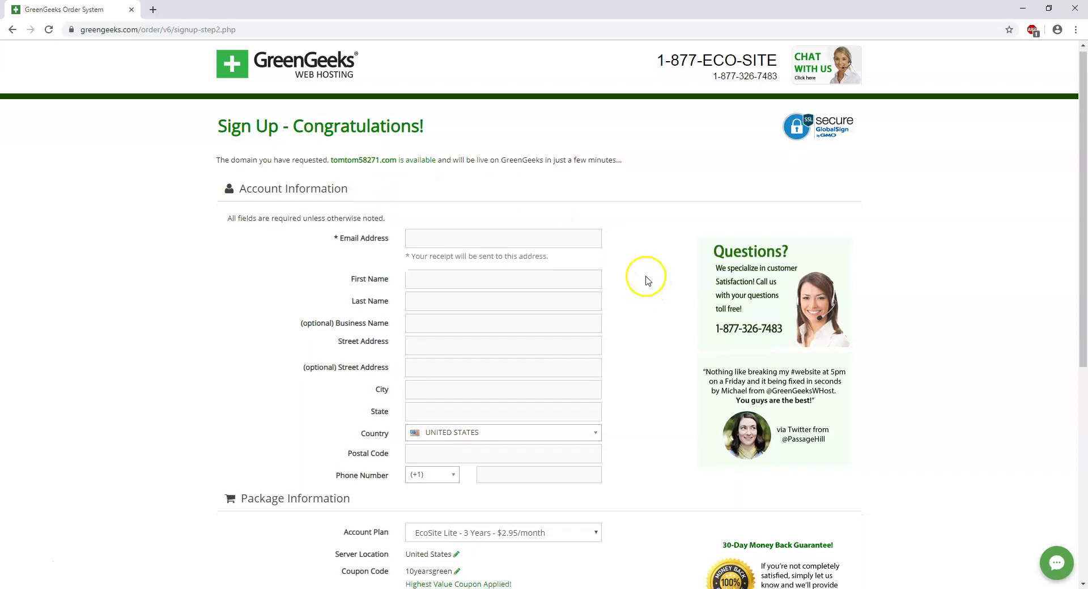
- Keep the 3-year EcoSite Lite term and remove Domain WHOIS Privacy, lowering the total to $106.20
scroll(644, 279, down, 1)
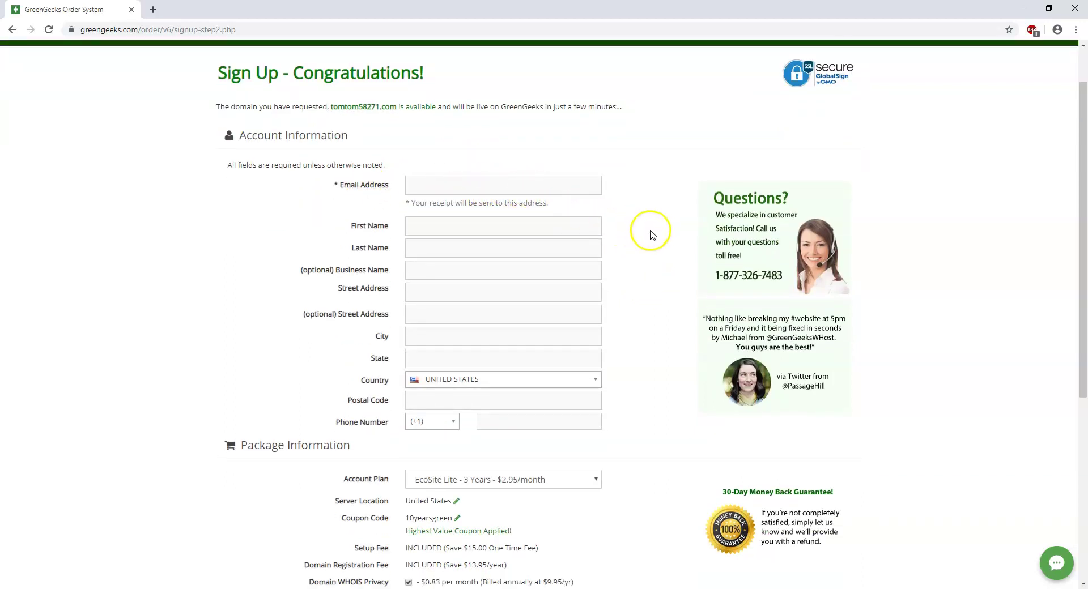
scroll(639, 230, down, 5)
scroll(650, 237, down, 1)
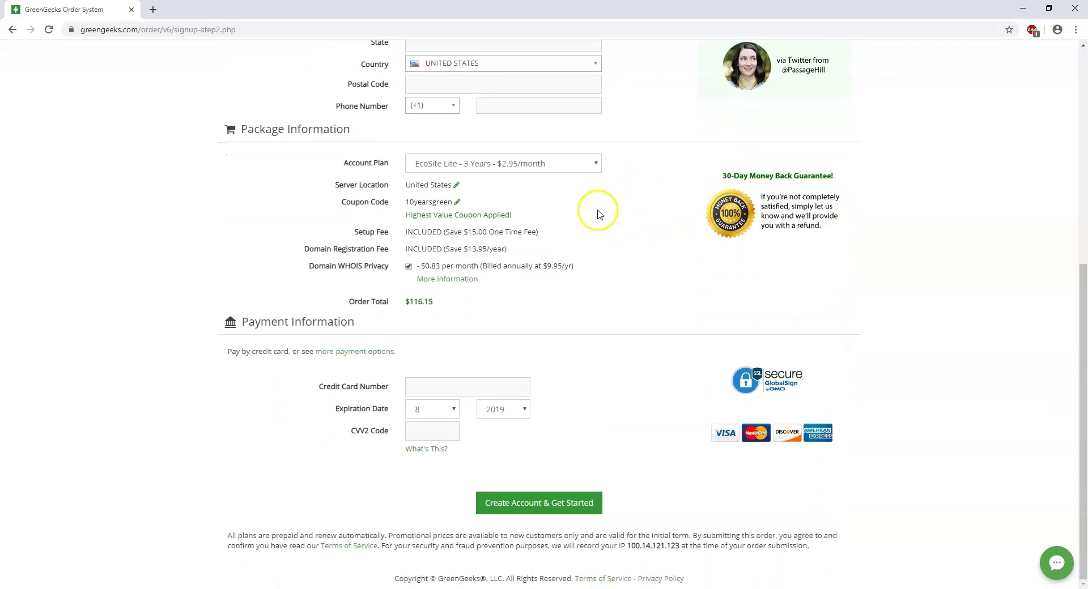
click(485, 165)
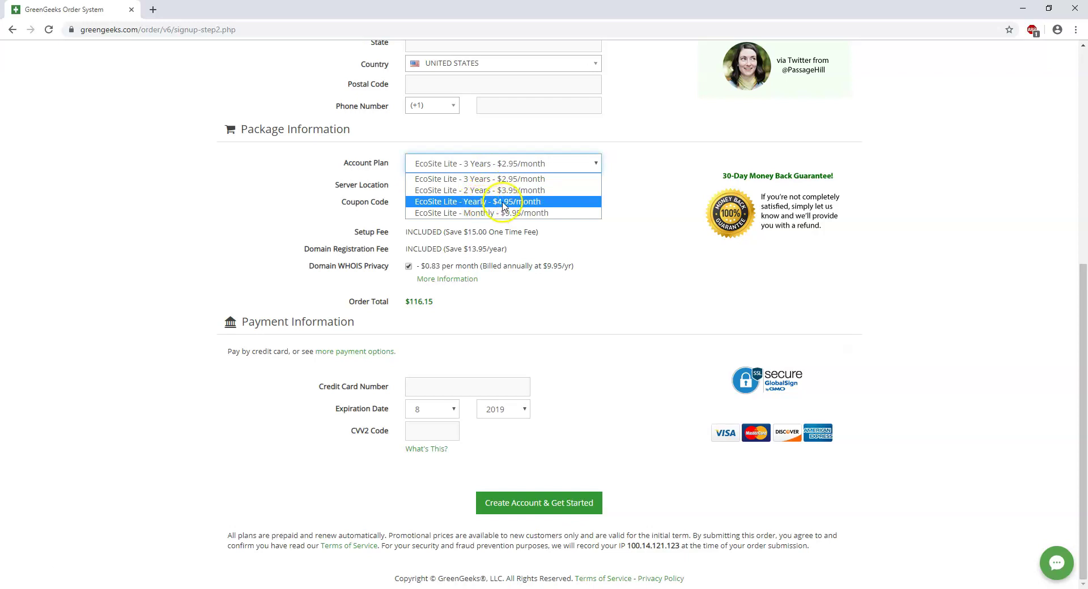
click(522, 179)
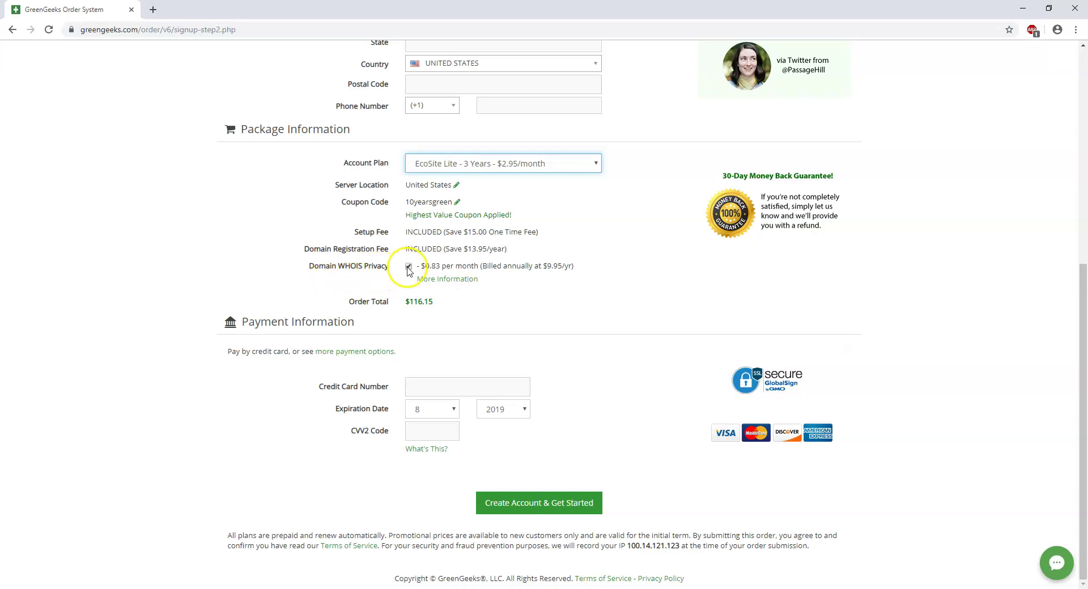
click(408, 266)
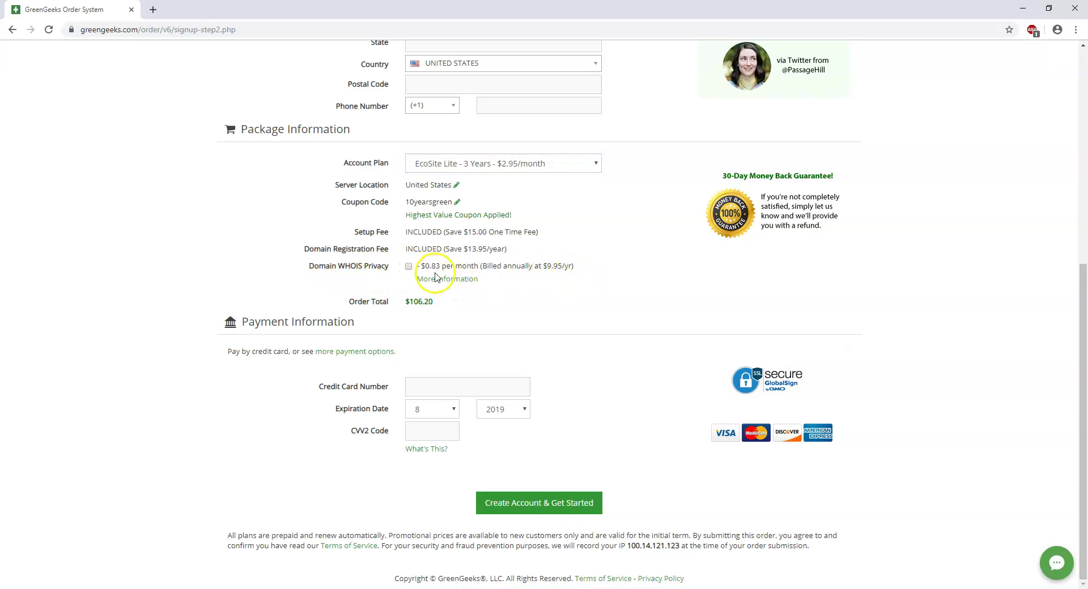
click(409, 266)
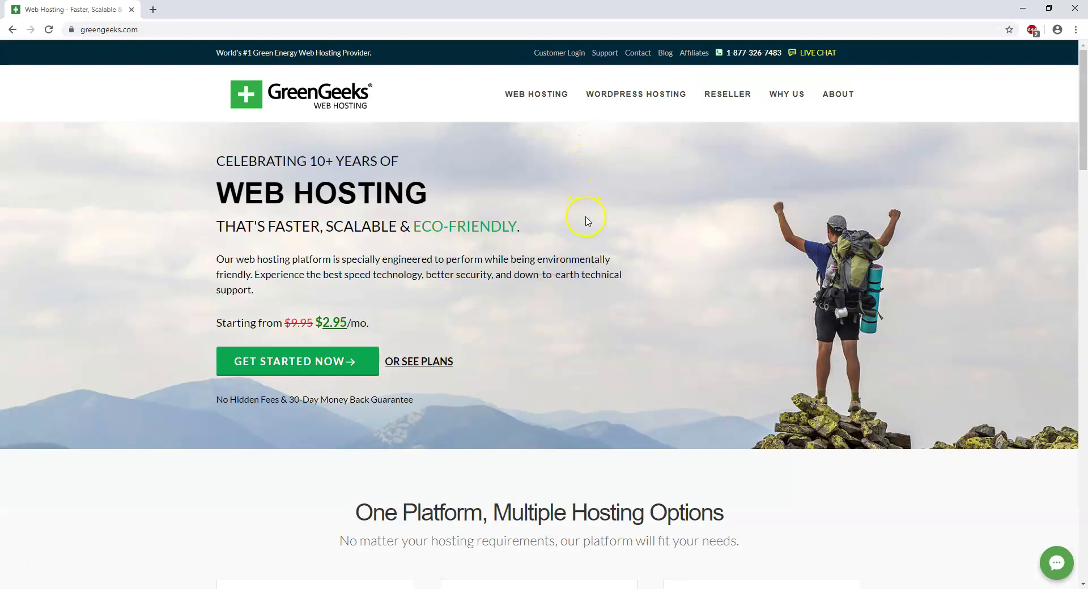
- Sign in to the Account Manager with the account e-mail address and password
click(559, 54)
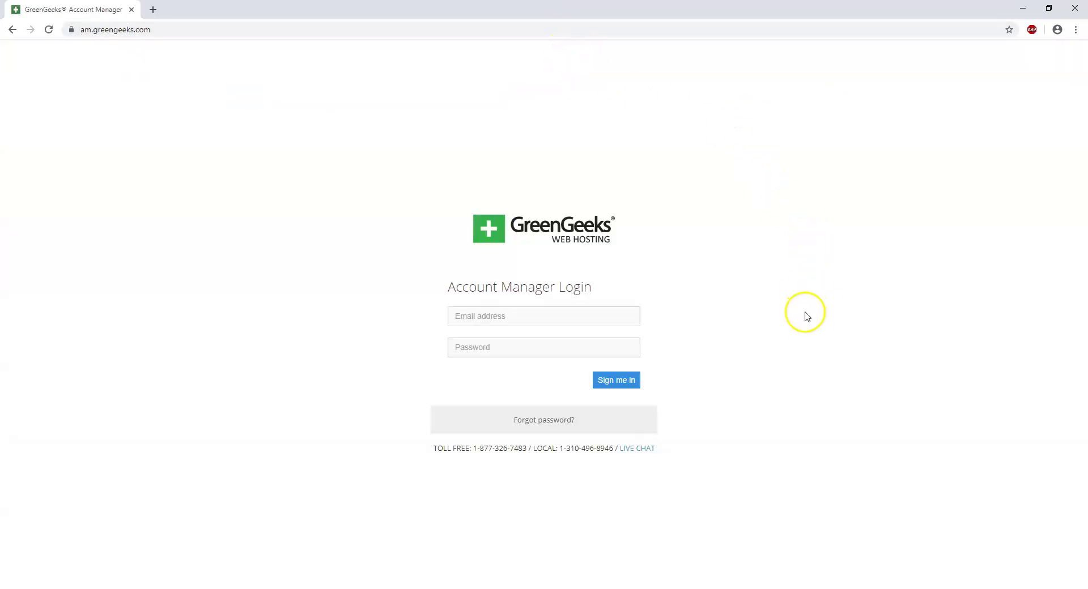
click(542, 319)
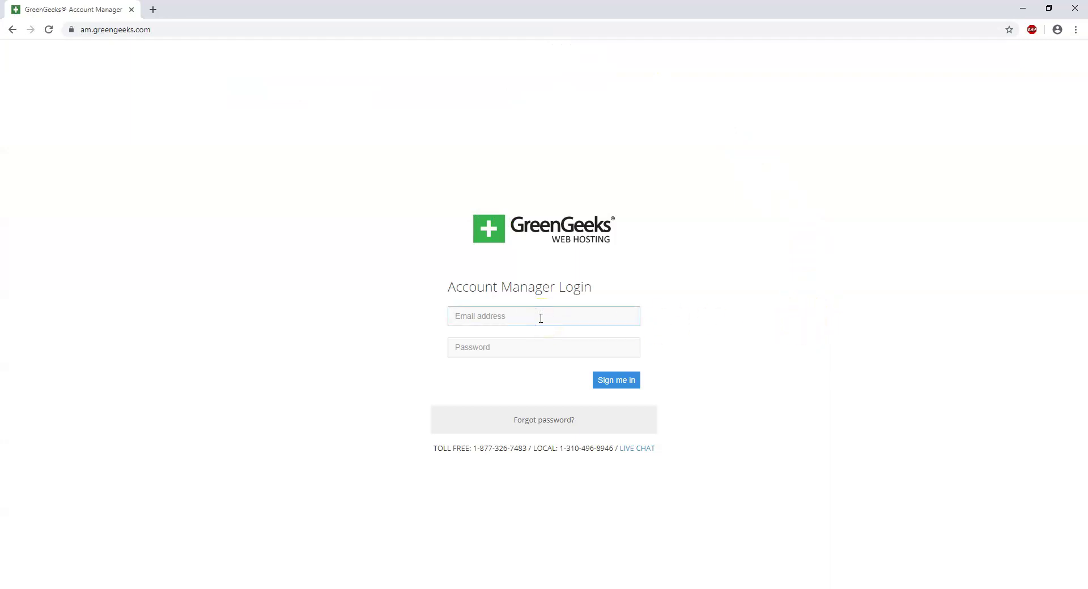
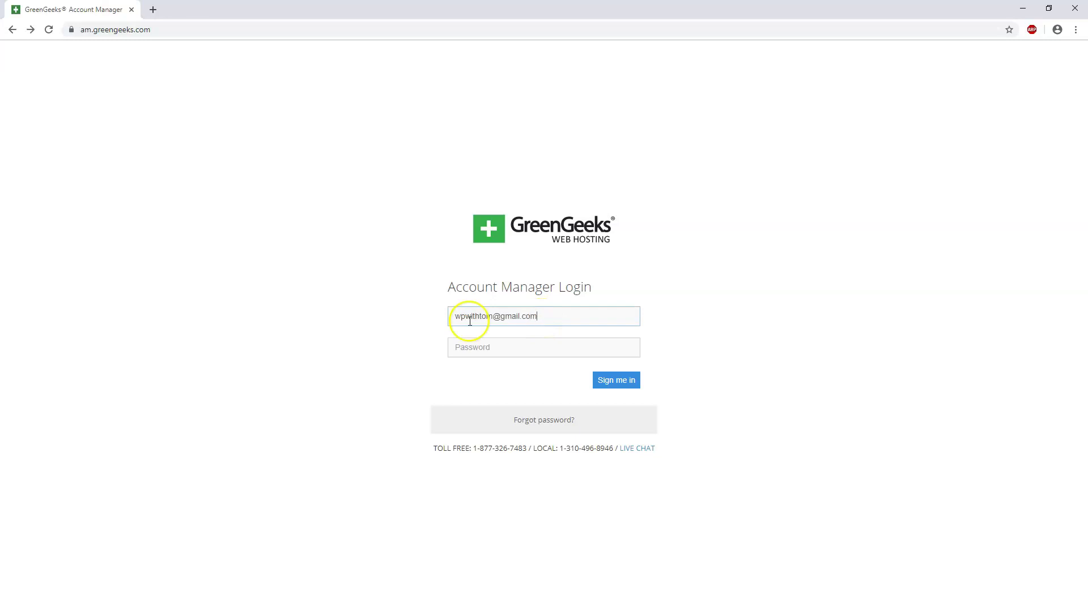
click(481, 350)
key(Return)
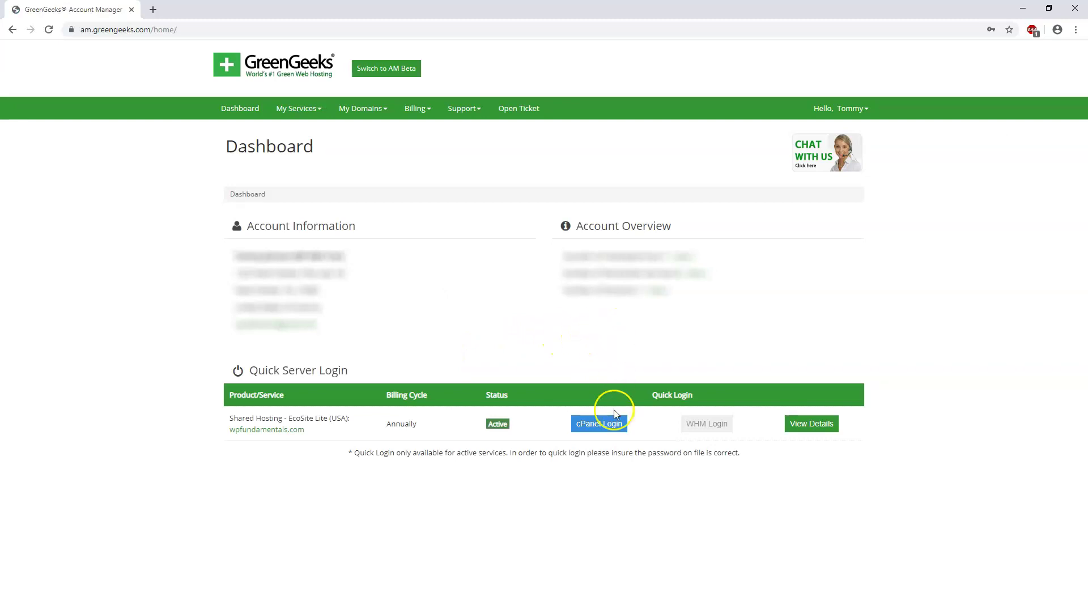
- Log into cPanel and open WordPress from the Softaculous Apps Installer scripts
click(593, 431)
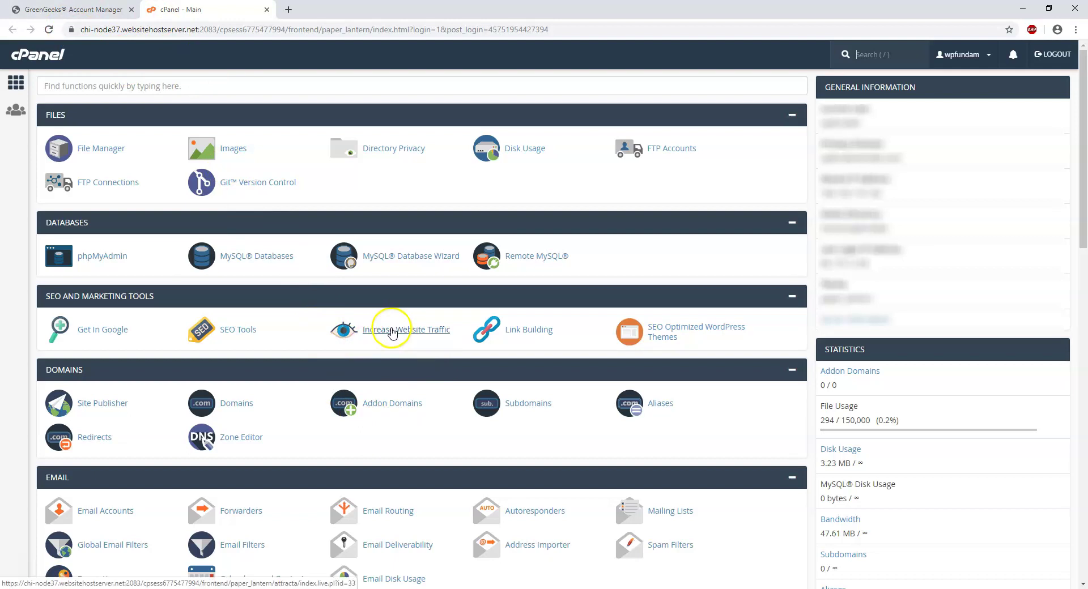
scroll(393, 334, down, 15)
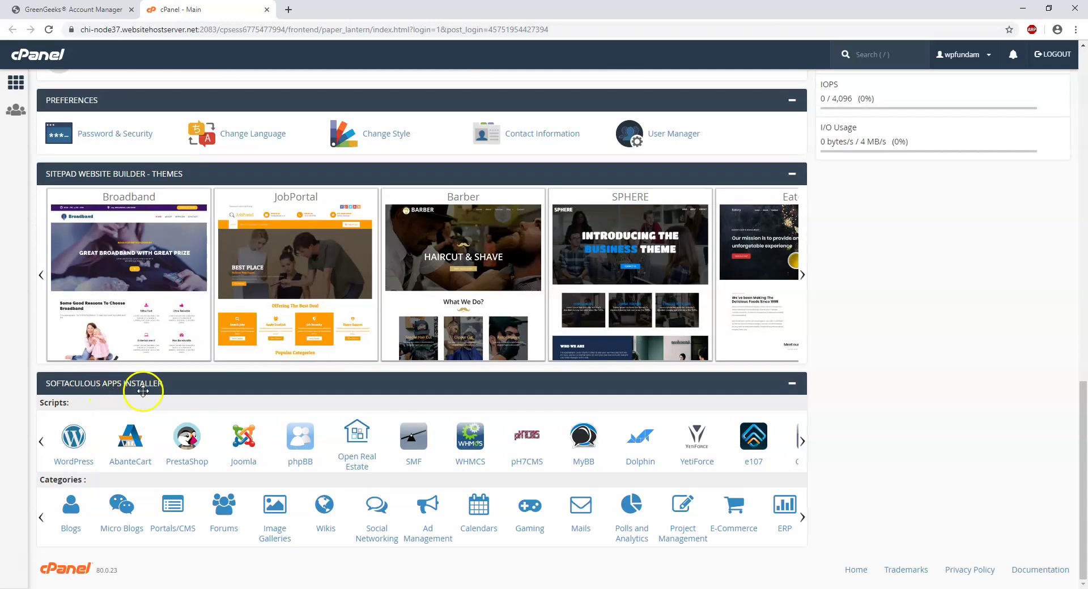
click(77, 466)
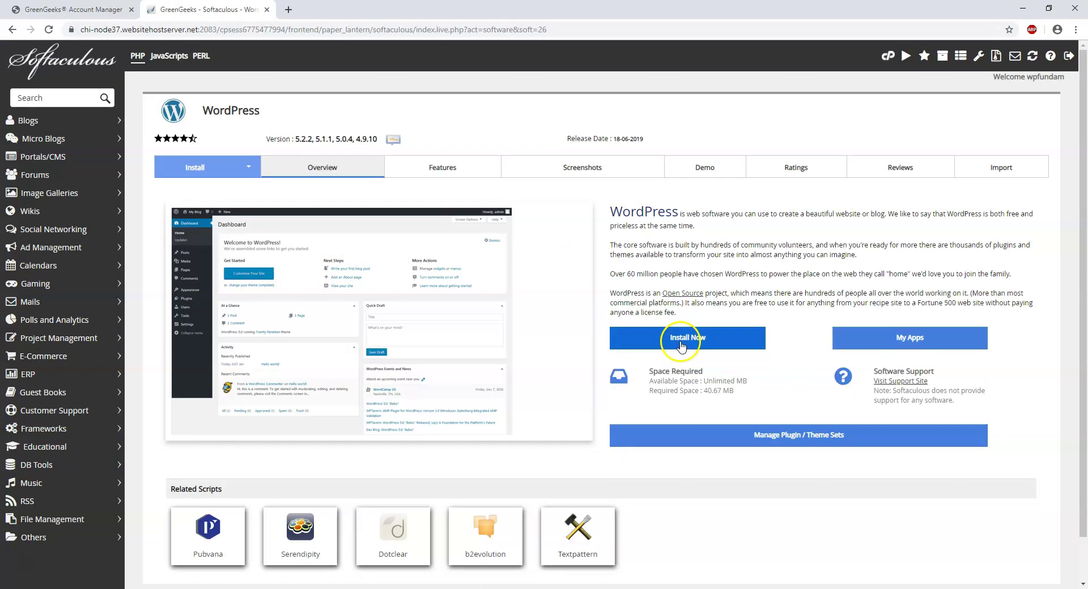
- Start a new WordPress 5.2.2 install, keeping site name My Blog and description My WordPress Blog
click(670, 338)
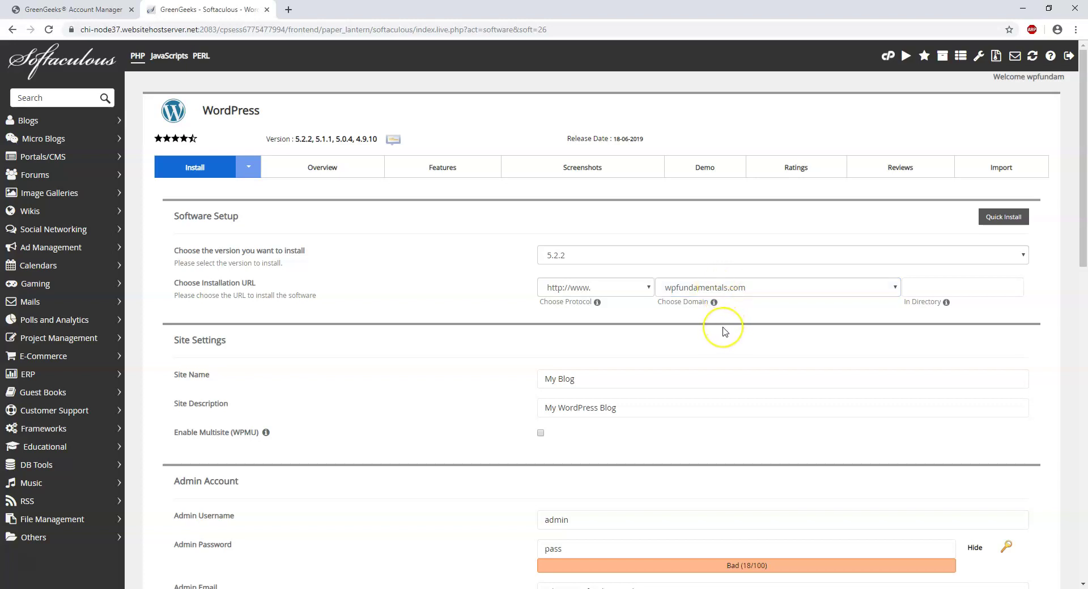
click(655, 378)
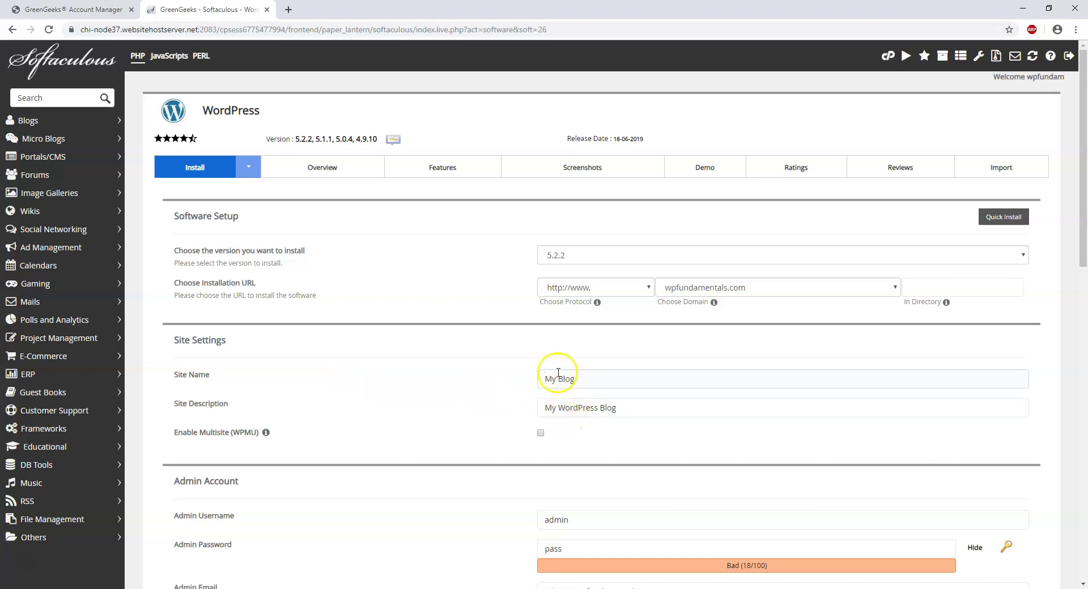
click(601, 402)
scroll(601, 401, down, 2)
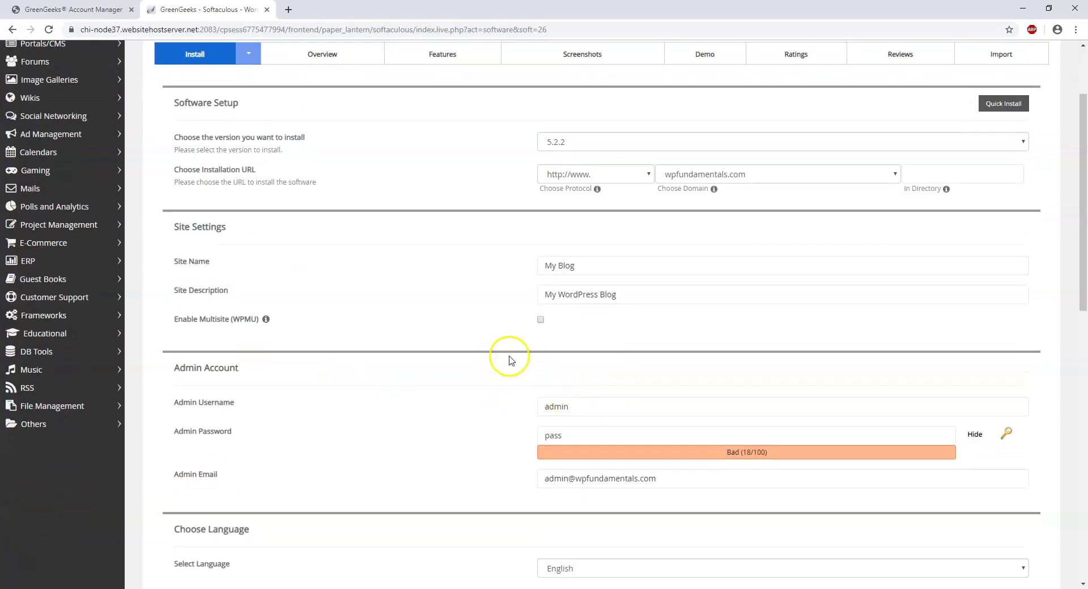
click(550, 291)
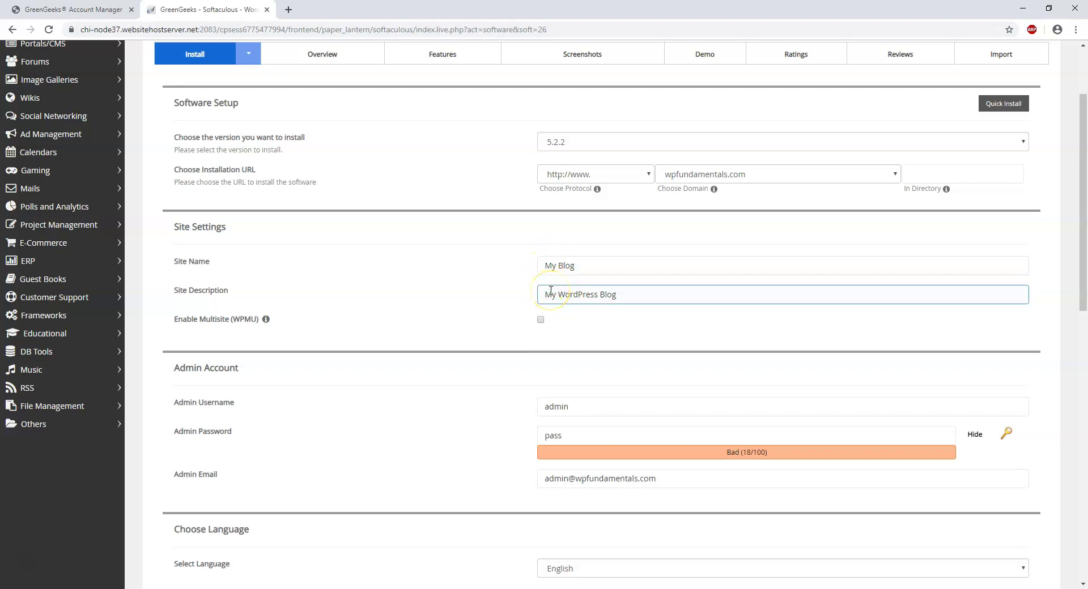
click(534, 281)
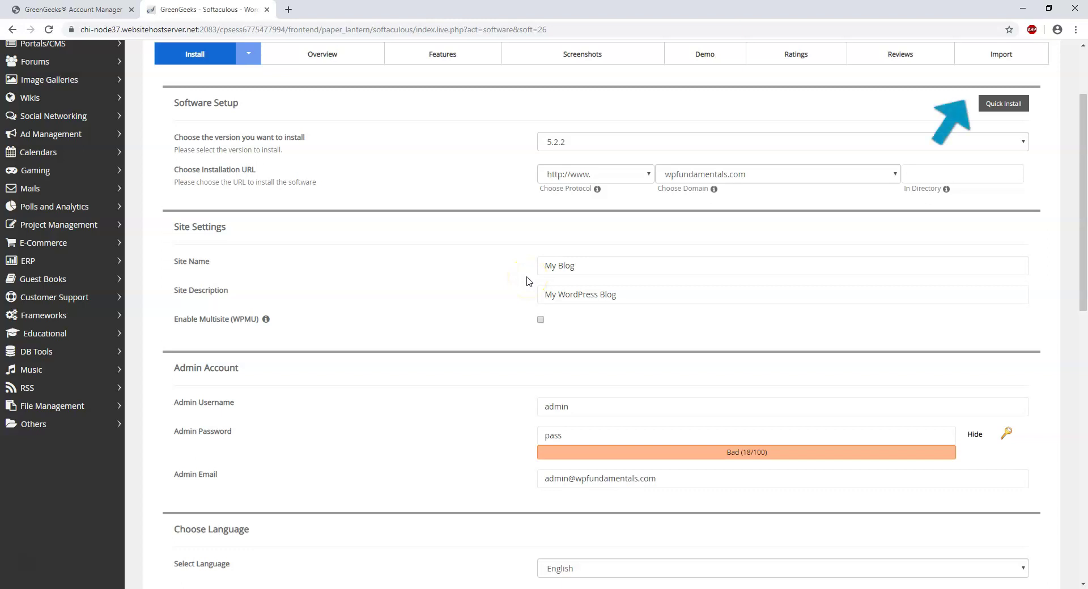
click(530, 277)
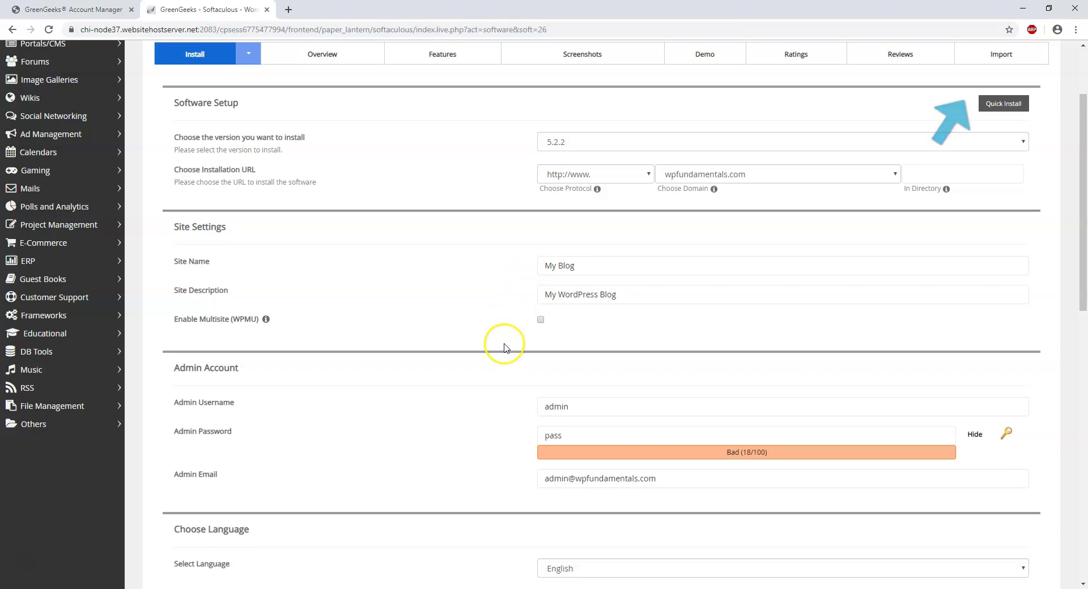
- Set the admin username to WPFundamentals and paste in a strong admin password
scroll(493, 357, down, 3)
click(599, 236)
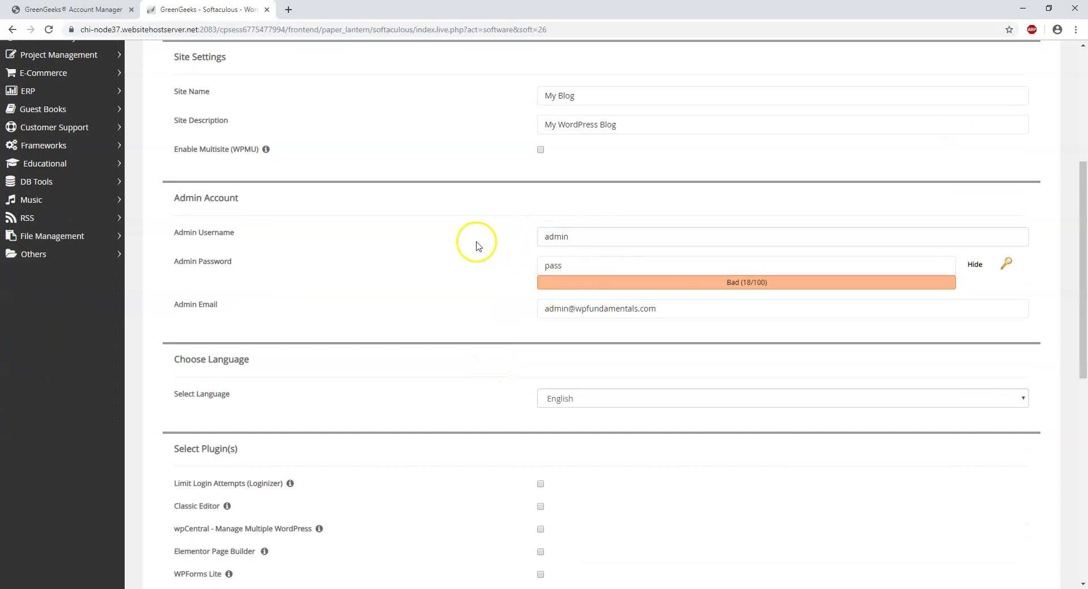
drag(579, 239, 503, 238)
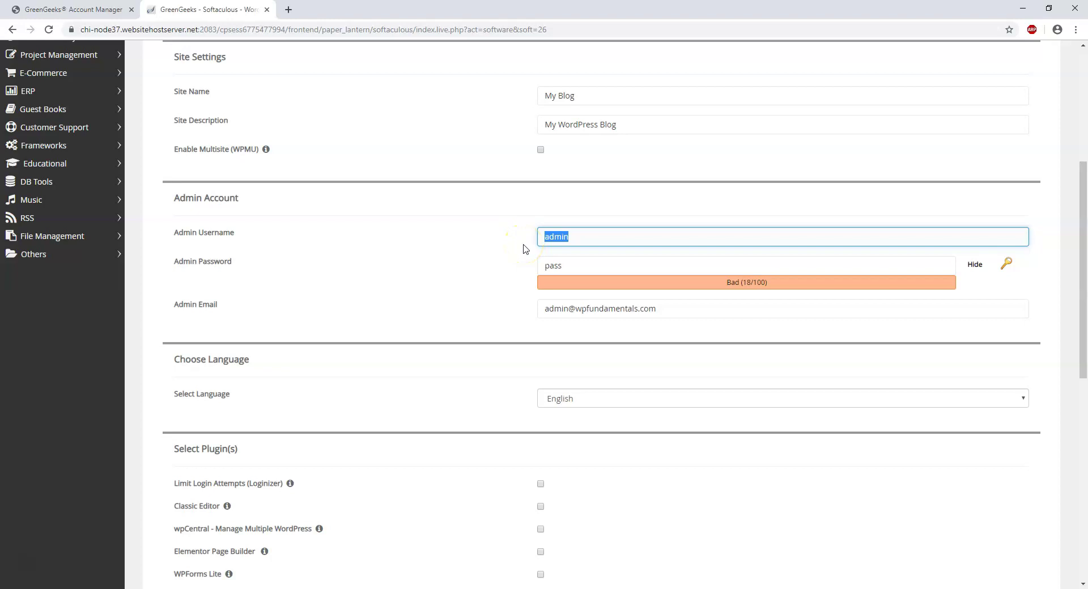
text(WPFundamentals)
drag(578, 266, 466, 267)
text(0)
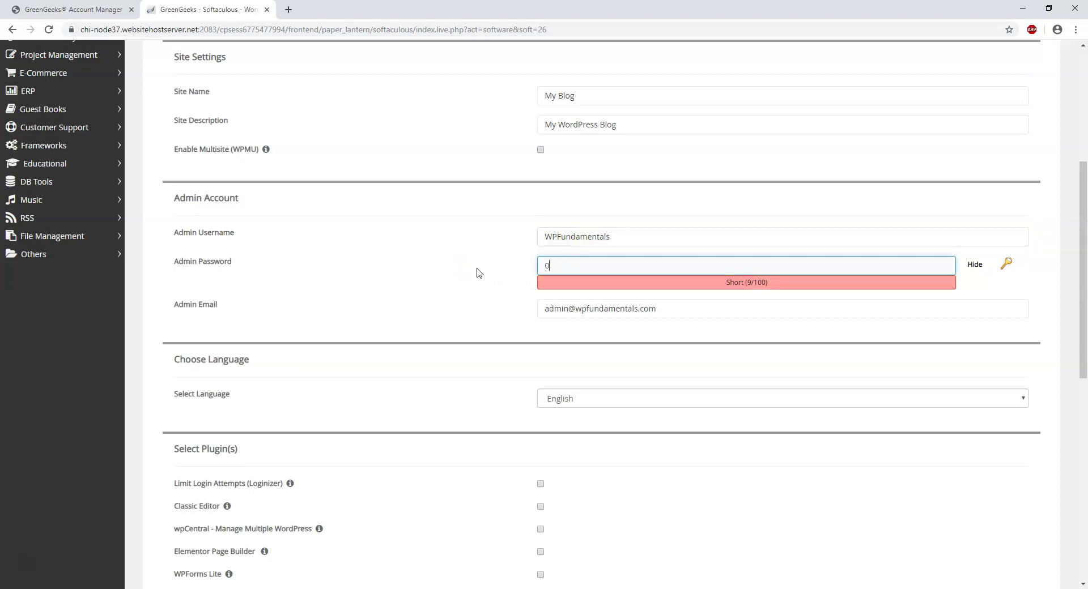
click(975, 264)
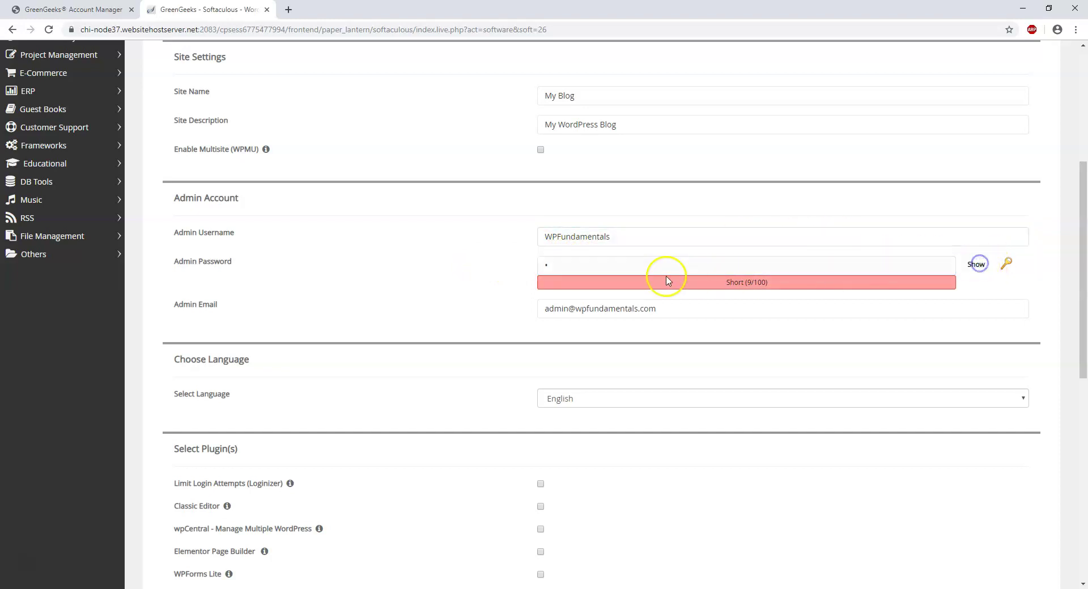
click(577, 264)
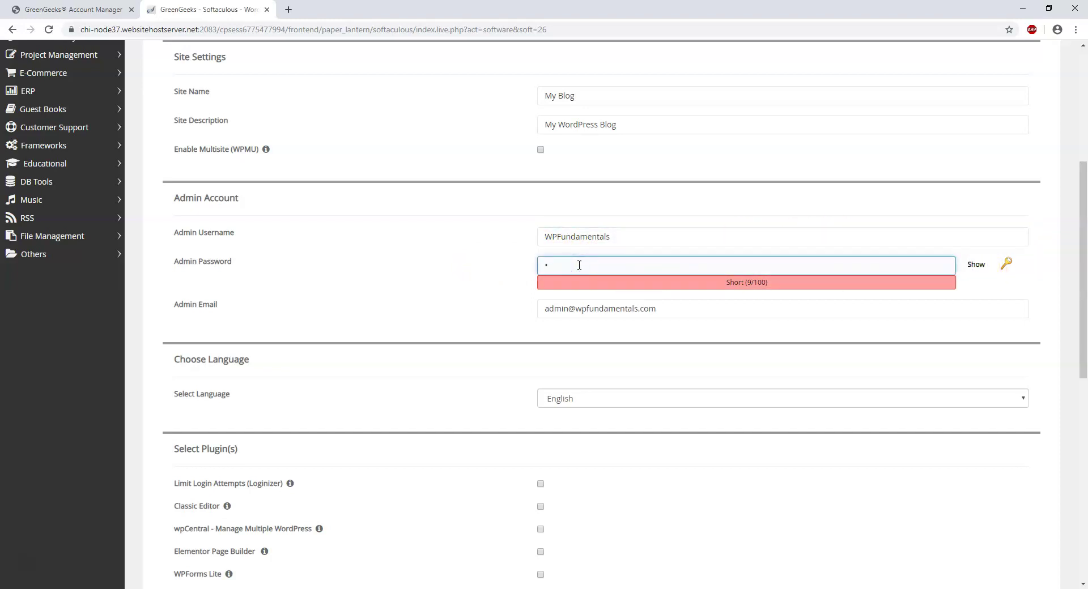
key(ctrl+v)
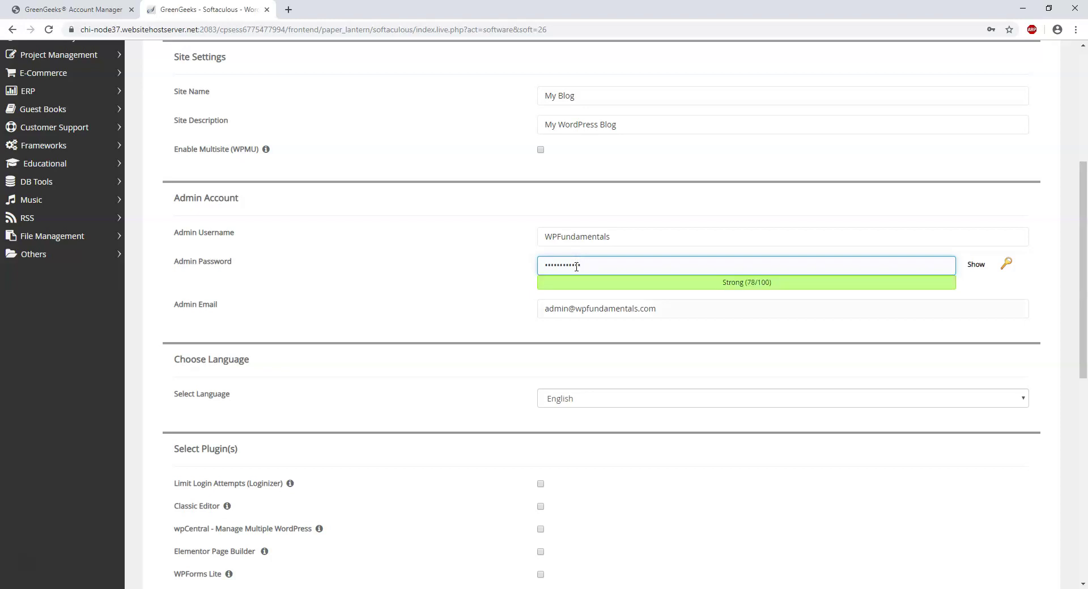
- Replace the default admin e-mail with the owner's address from the autofill suggestion
click(561, 316)
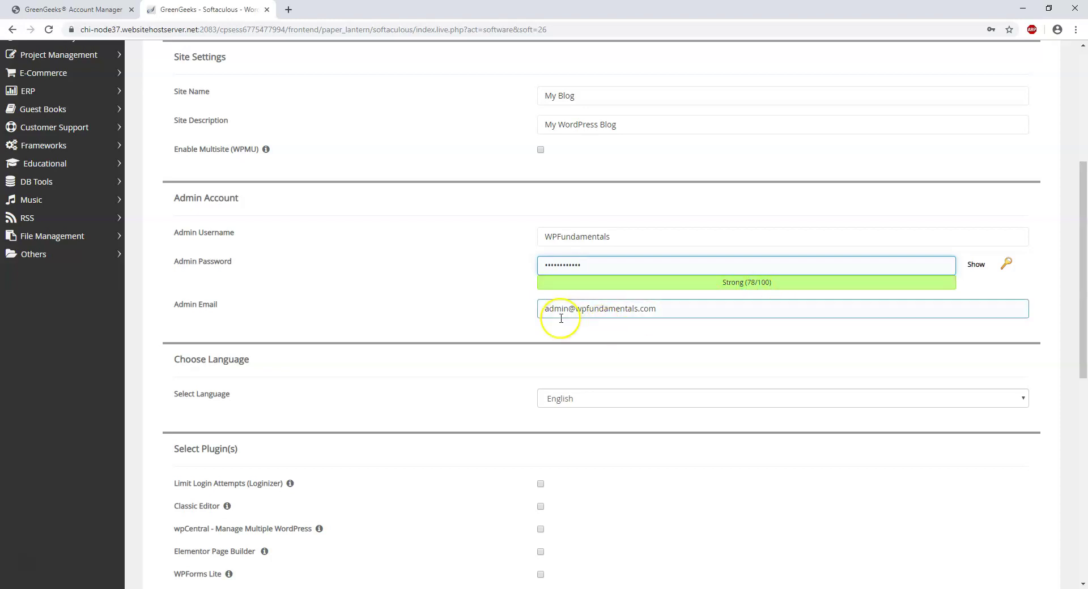
drag(674, 311, 517, 313)
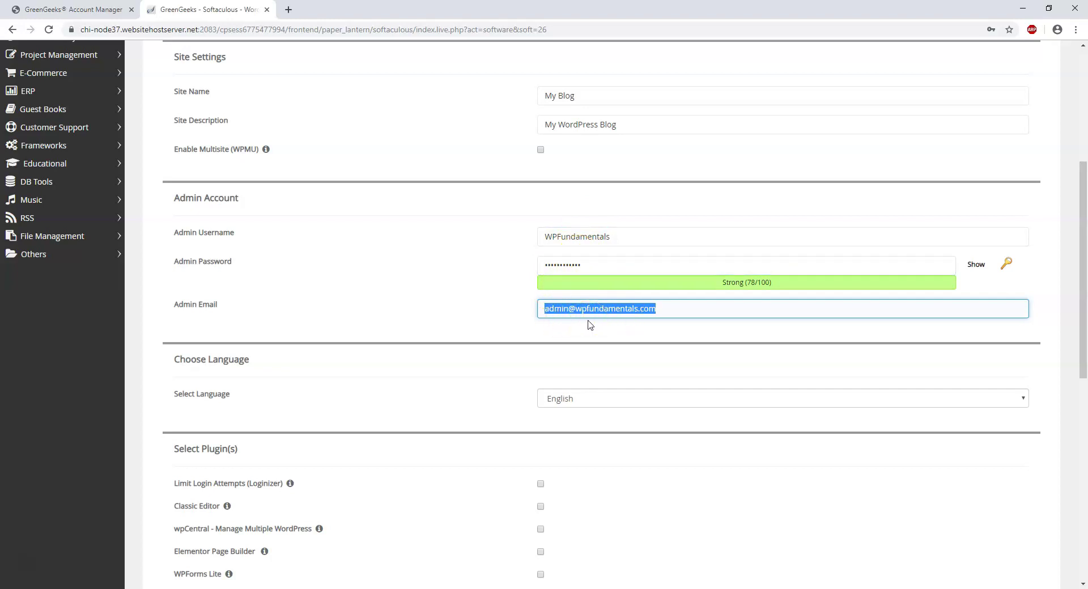
text(wpwi)
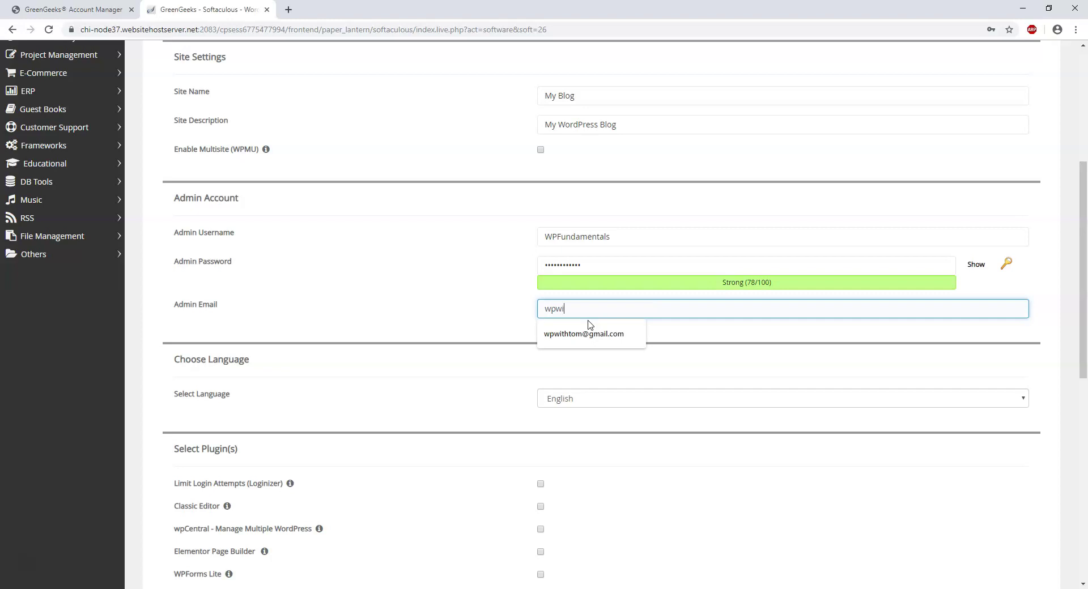
click(586, 334)
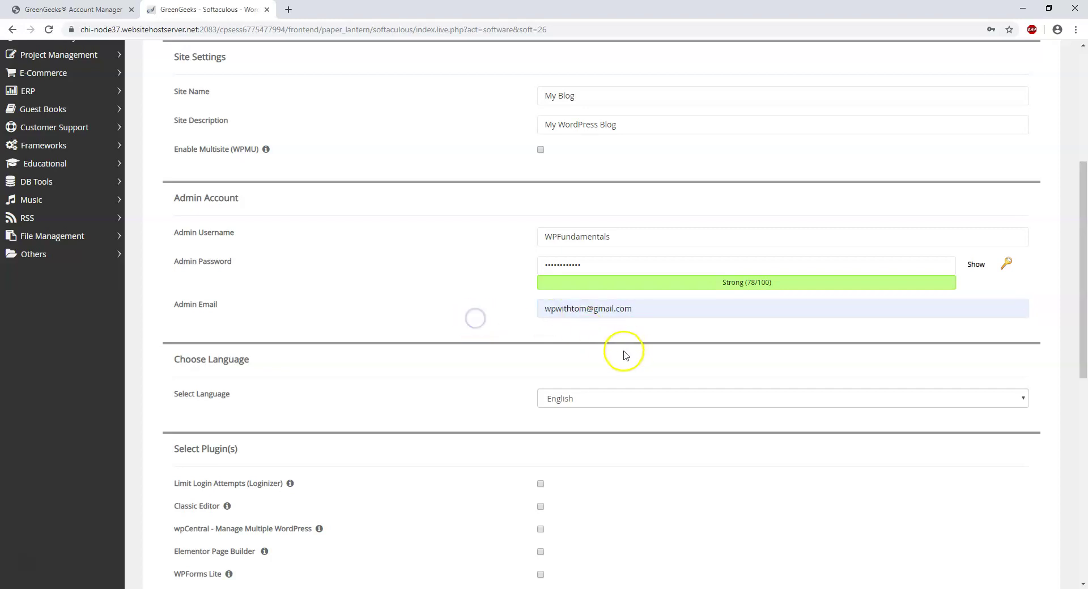
scroll(578, 376, down, 4)
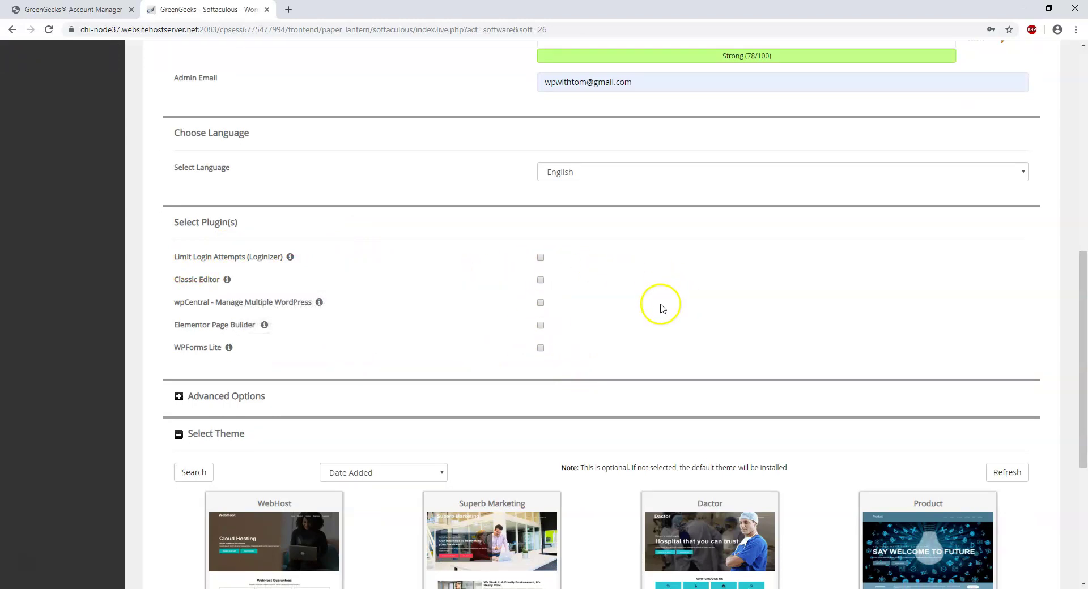
scroll(662, 309, down, 5)
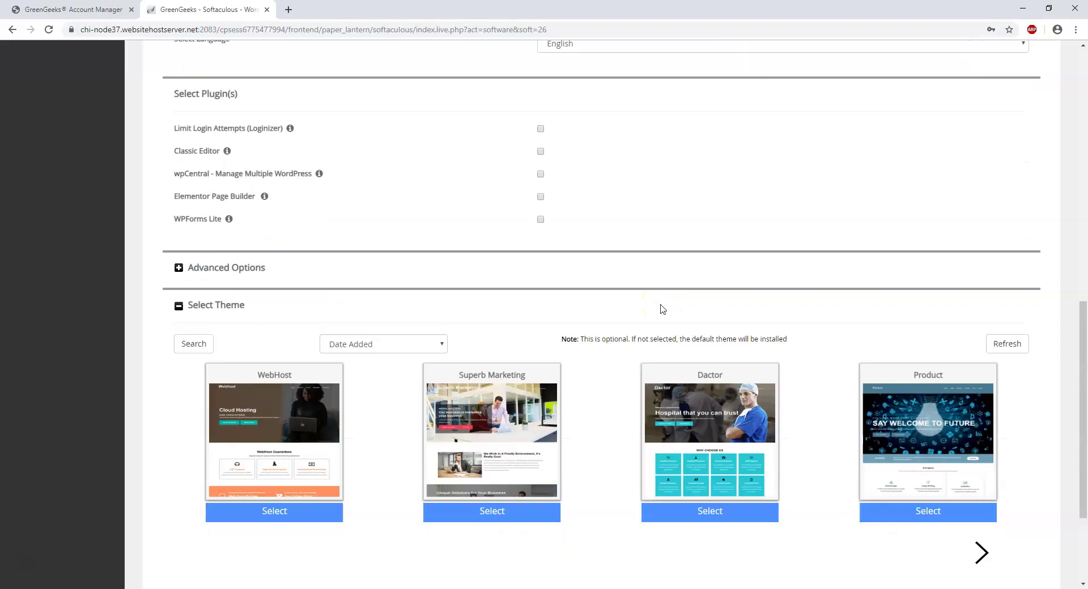
- Install WordPress on wpfundamentals.com and open its Administrative URL in a new tab
click(601, 450)
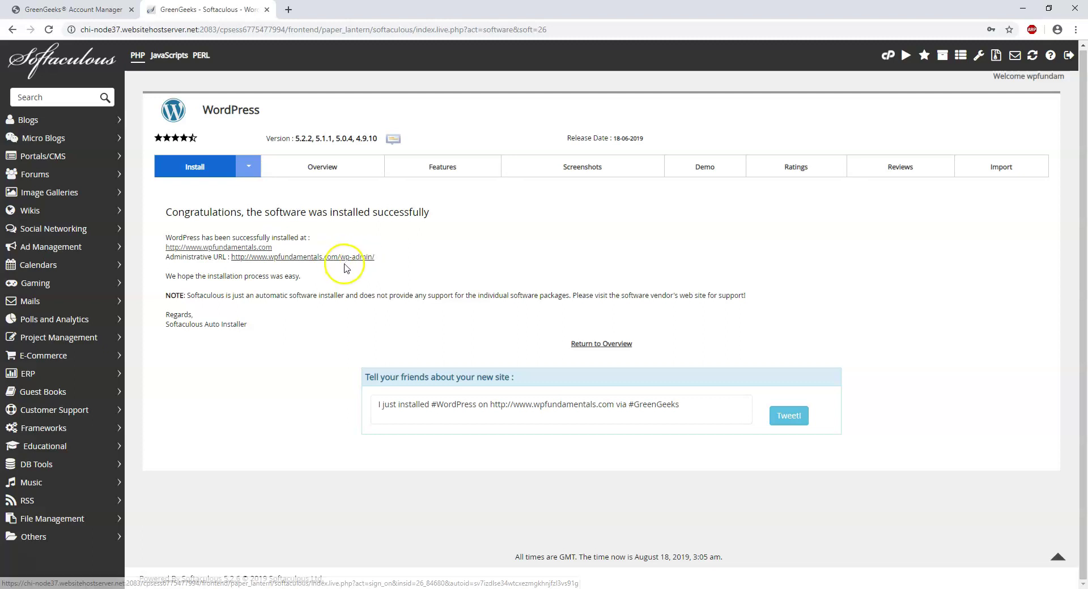
right_click(357, 259)
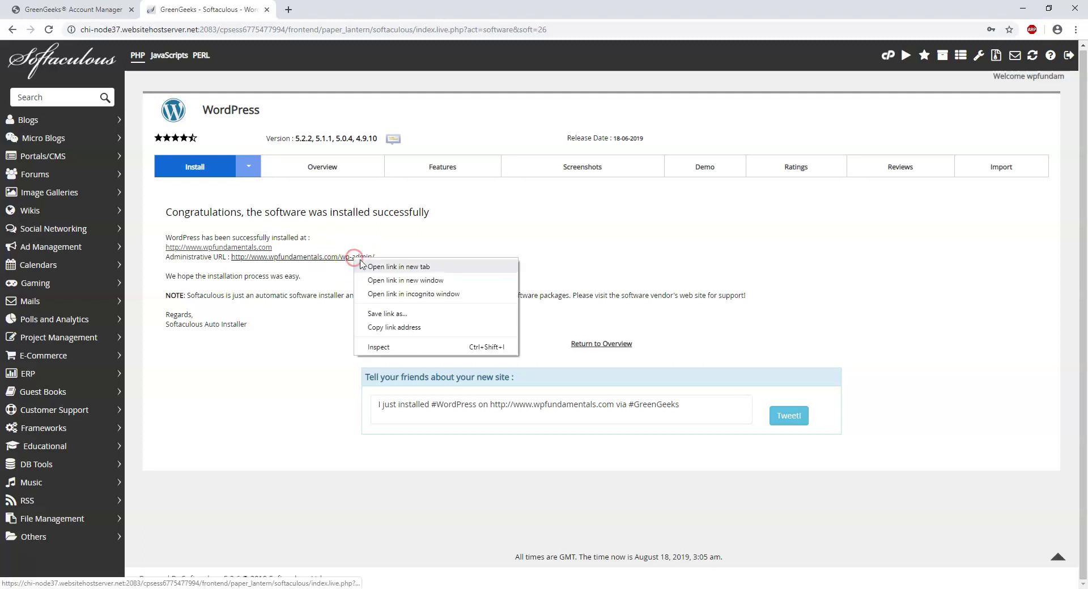
click(379, 267)
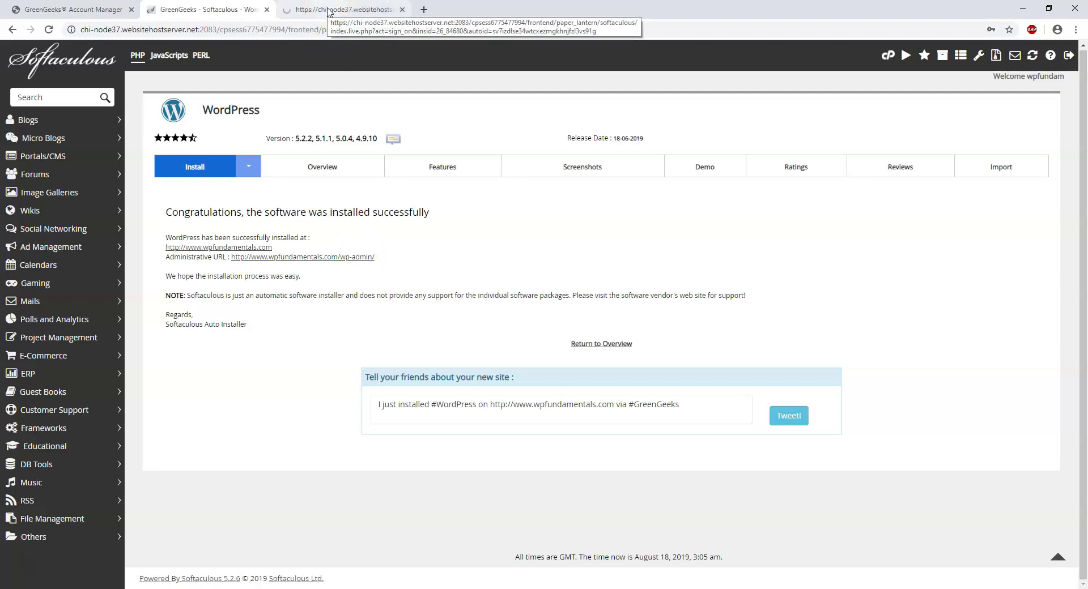
click(329, 10)
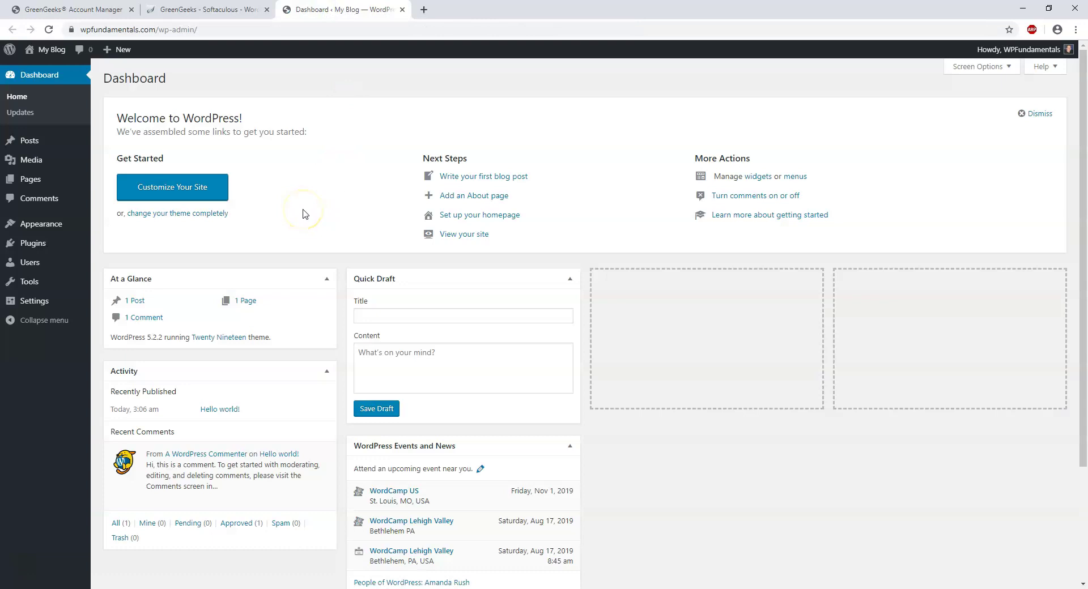
- Open the WPFundamentals Edit My Profile page and generate a strong new password
mouse_move(1017, 50)
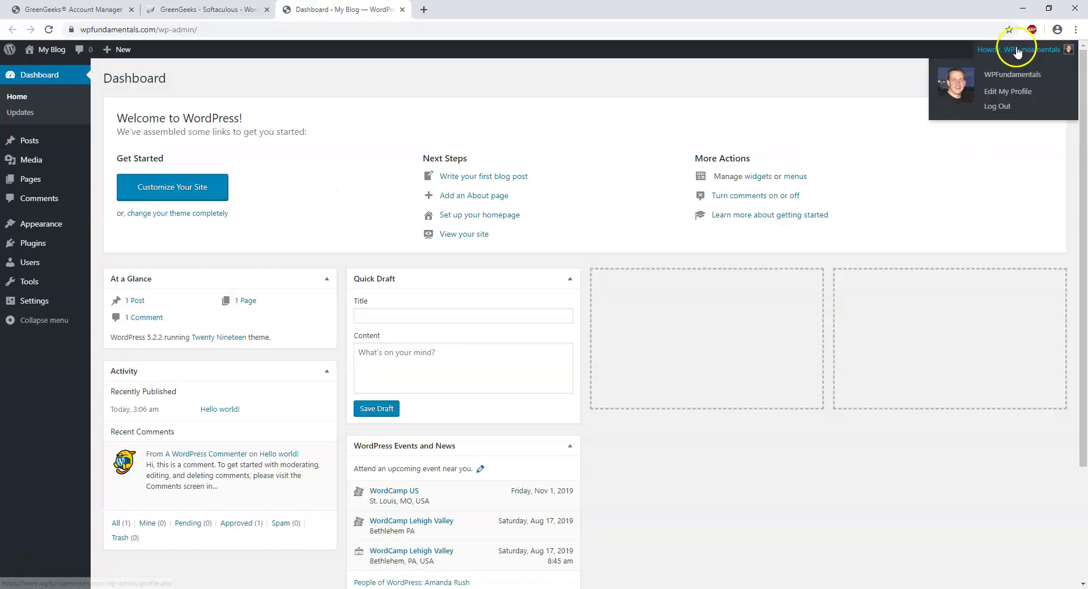
click(1005, 94)
scroll(464, 325, down, 8)
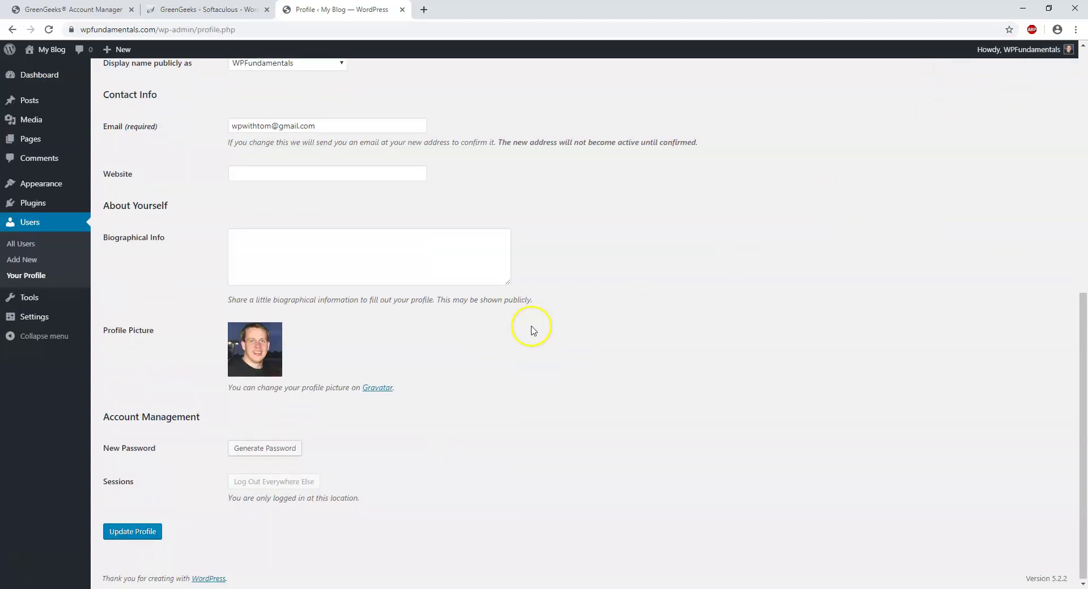
click(267, 447)
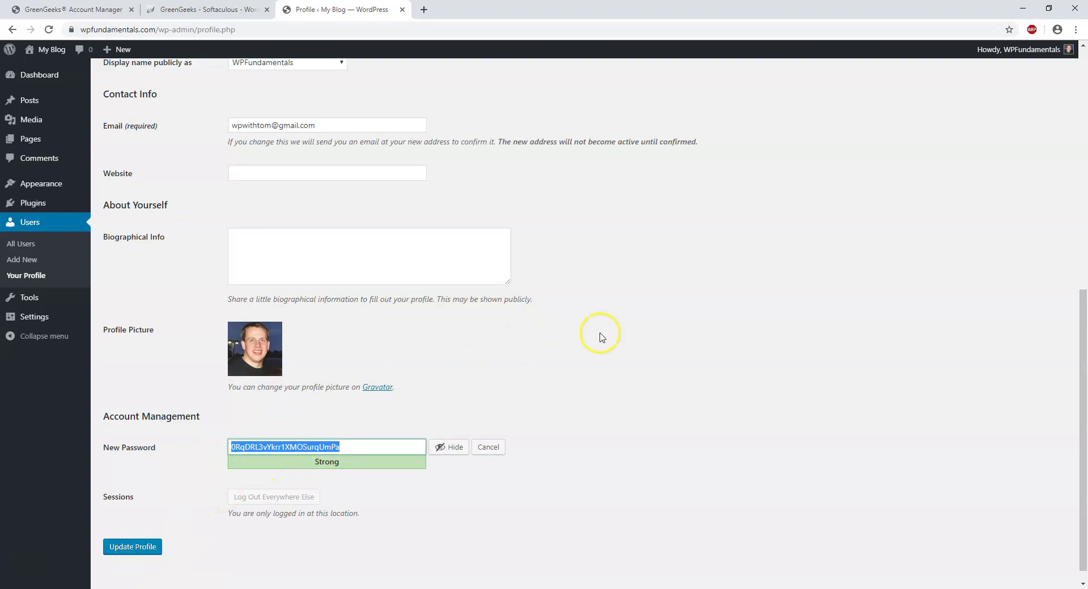
scroll(618, 343, up, 6)
scroll(618, 343, up, 2)
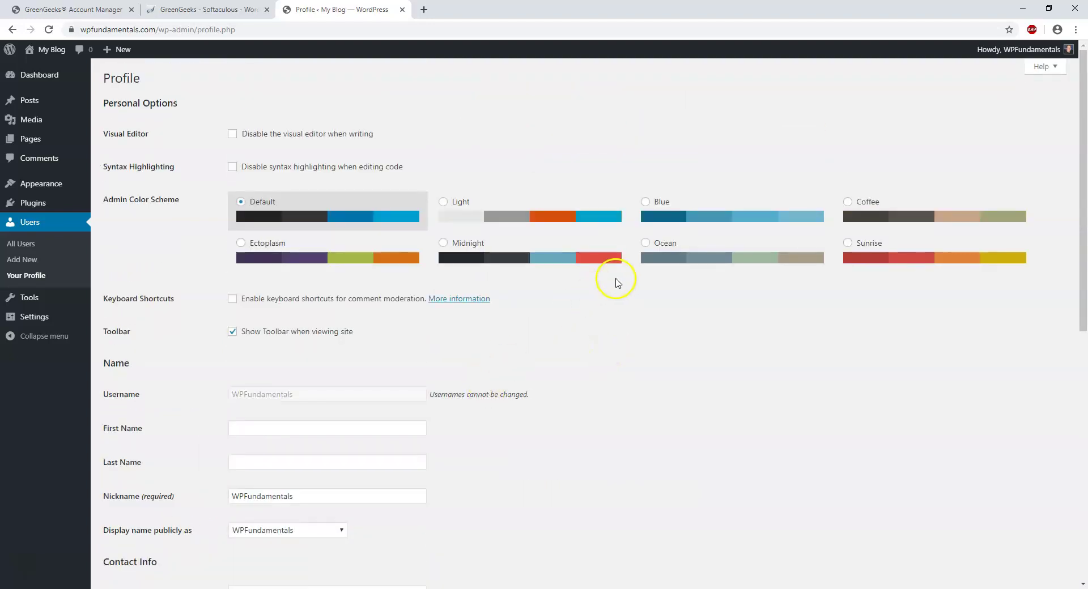